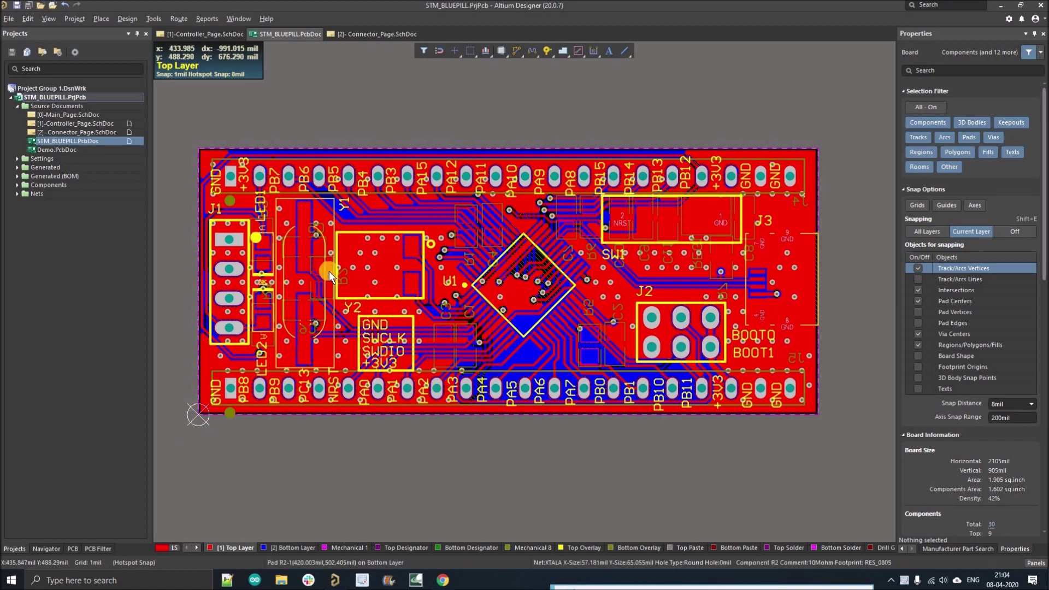
# Bring up the STM_BLUEPILL board's PCB Rules and Constraints Editor via the Design menu.
pyautogui.click(127, 18)
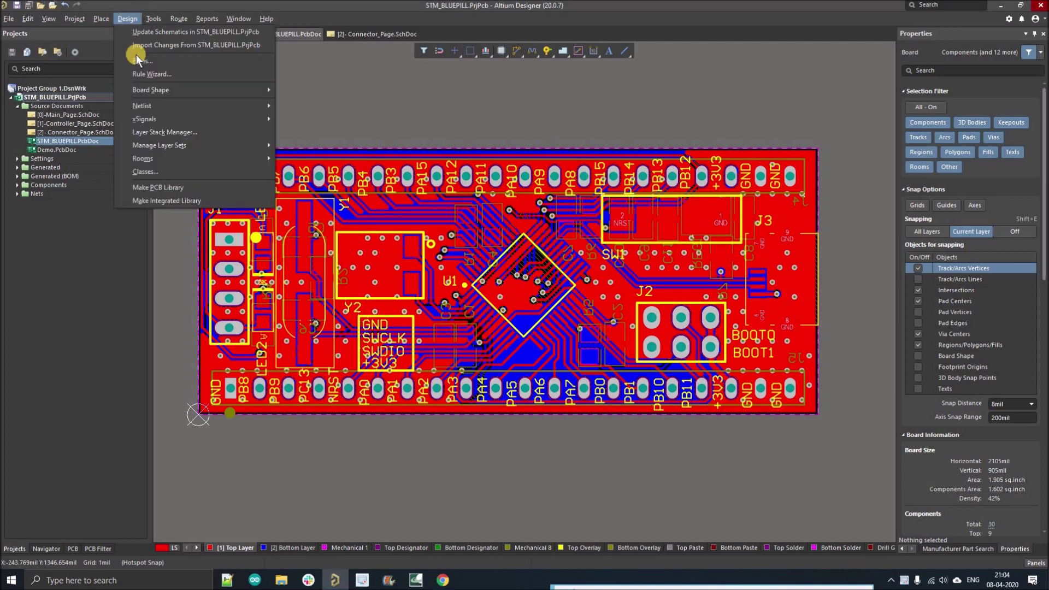
pyautogui.click(137, 77)
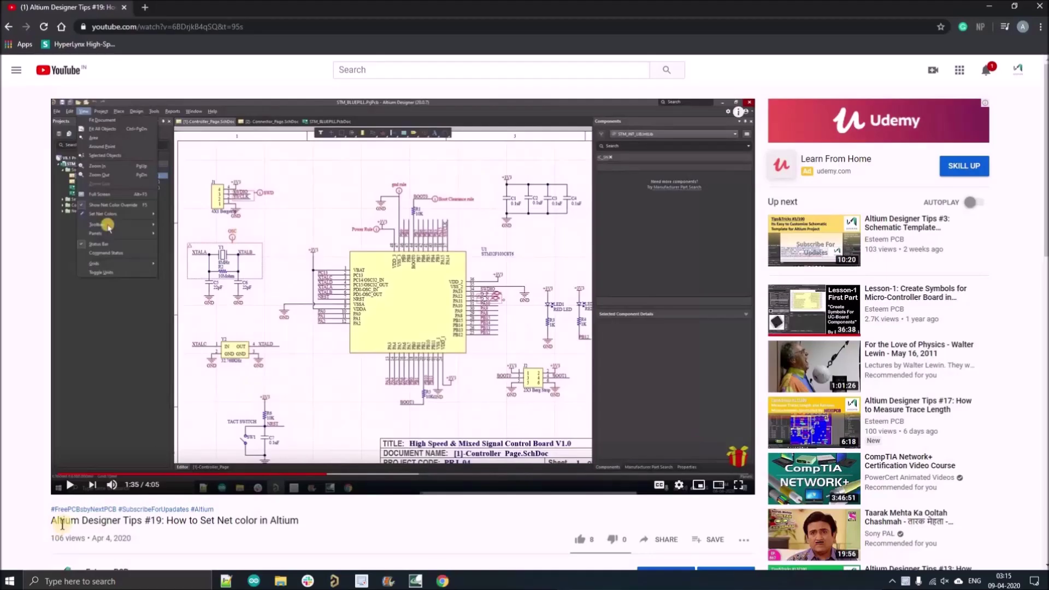
pyautogui.scroll(-6, 98, 273)
# Expand the YouTube description, highlight the two NextPCB offers, and launch the registration link.
pyautogui.click(91, 271)
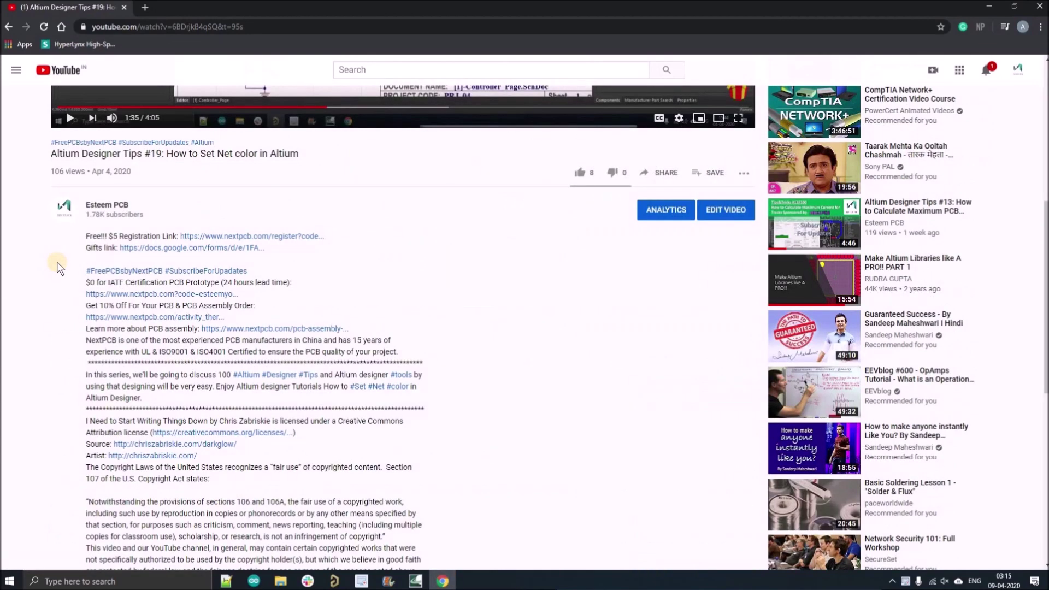
pyautogui.tripleClick(295, 283)
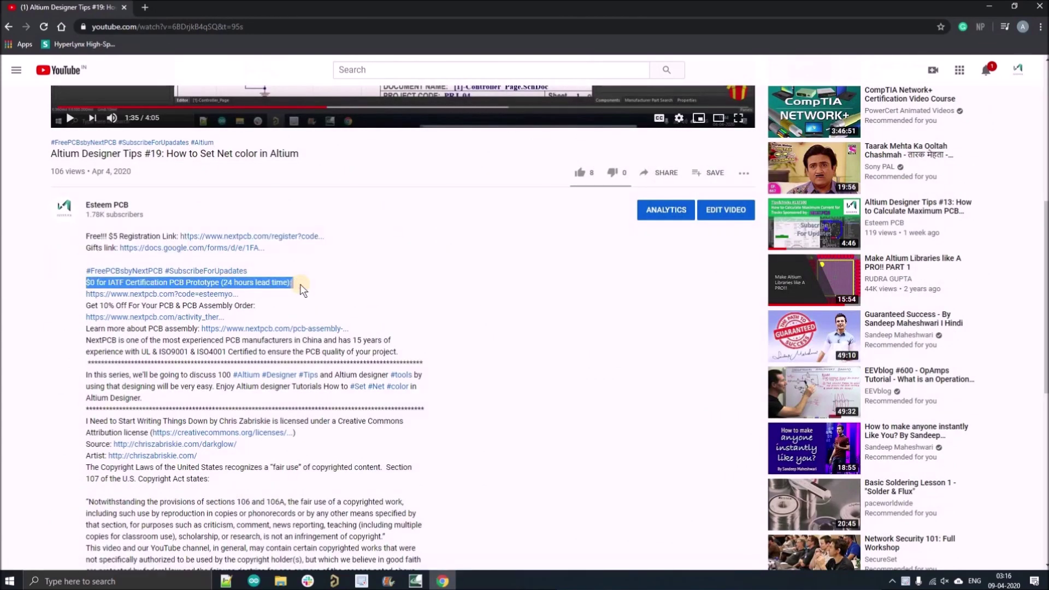
pyautogui.tripleClick(253, 305)
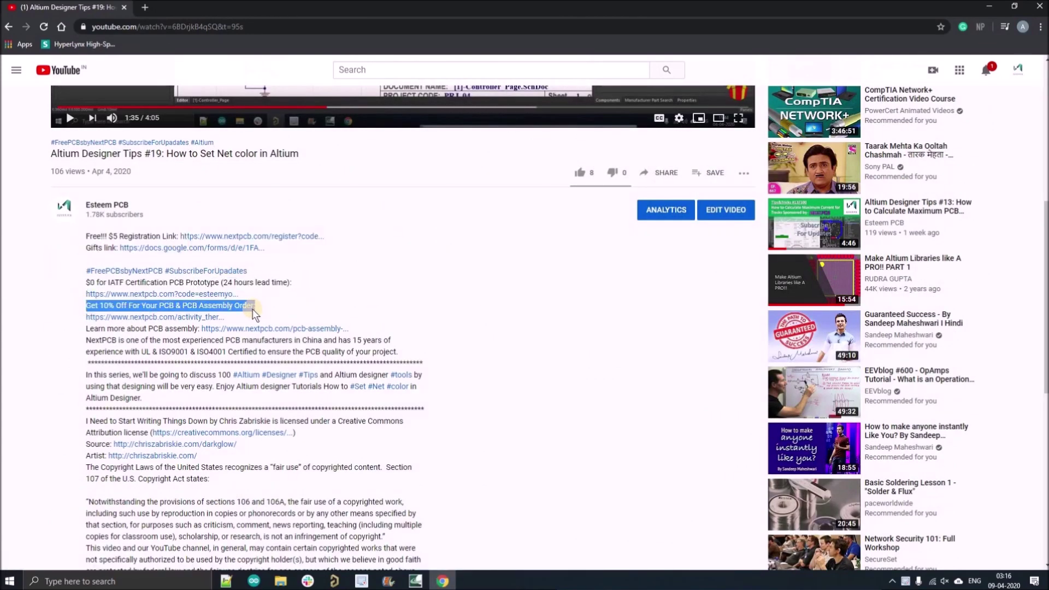
pyautogui.click(194, 236)
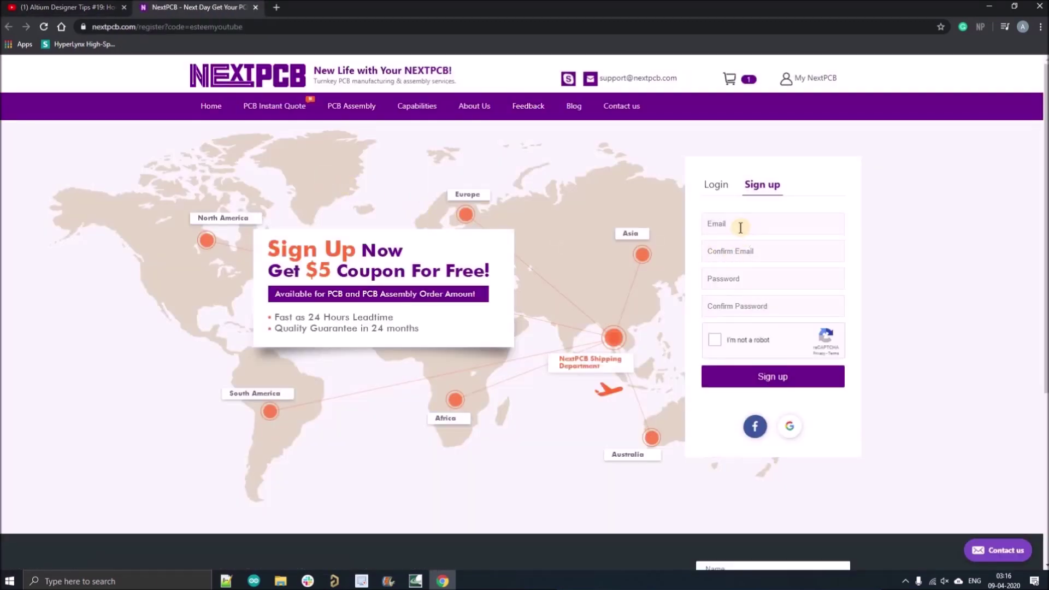
# Attempt to register a NextPCB account with an email and password, which returns an error.
pyautogui.click(709, 228)
pyautogui.click(714, 249)
pyautogui.click(714, 250)
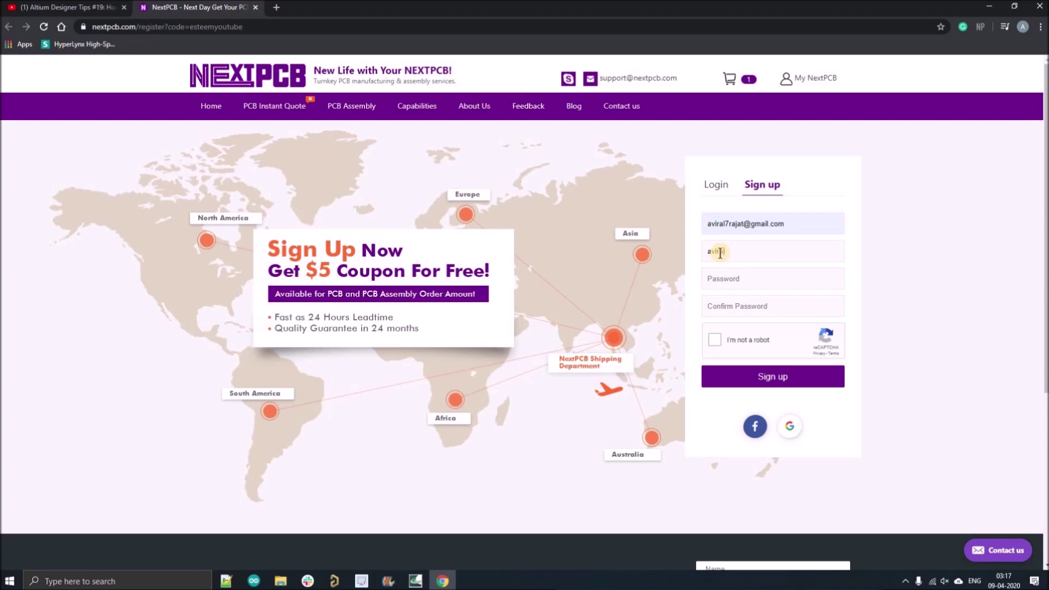
pyautogui.click(749, 279)
pyautogui.click(744, 279)
pyautogui.click(740, 302)
pyautogui.click(714, 339)
pyautogui.click(722, 376)
pyautogui.moveTo(666, 272); pyautogui.dragTo(563, 313)
# Log in to the existing NextPCB account using the suggested email.
pyautogui.click(716, 184)
pyautogui.click(727, 223)
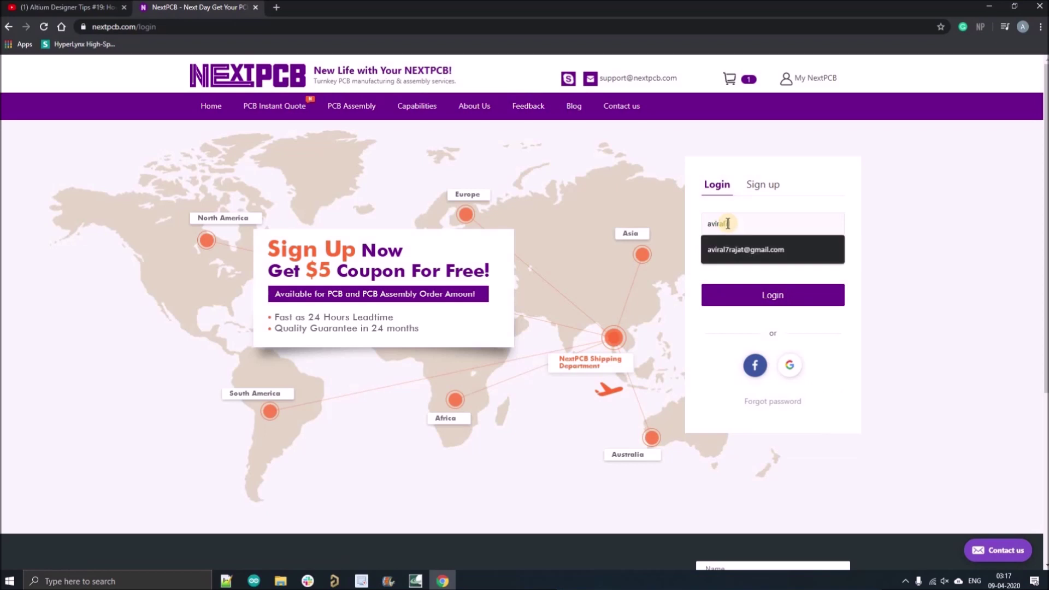
pyautogui.click(743, 259)
pyautogui.click(769, 300)
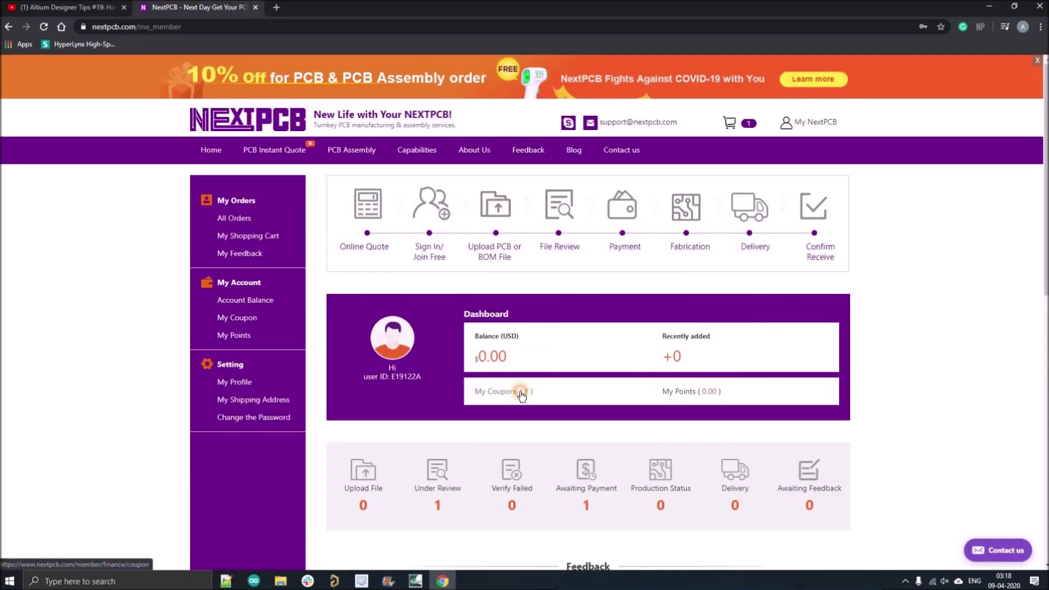
# Confirm the $5 new-customer coupon, recheck the $0 IATF offer, then go to NextPCB home.
pyautogui.click(522, 392)
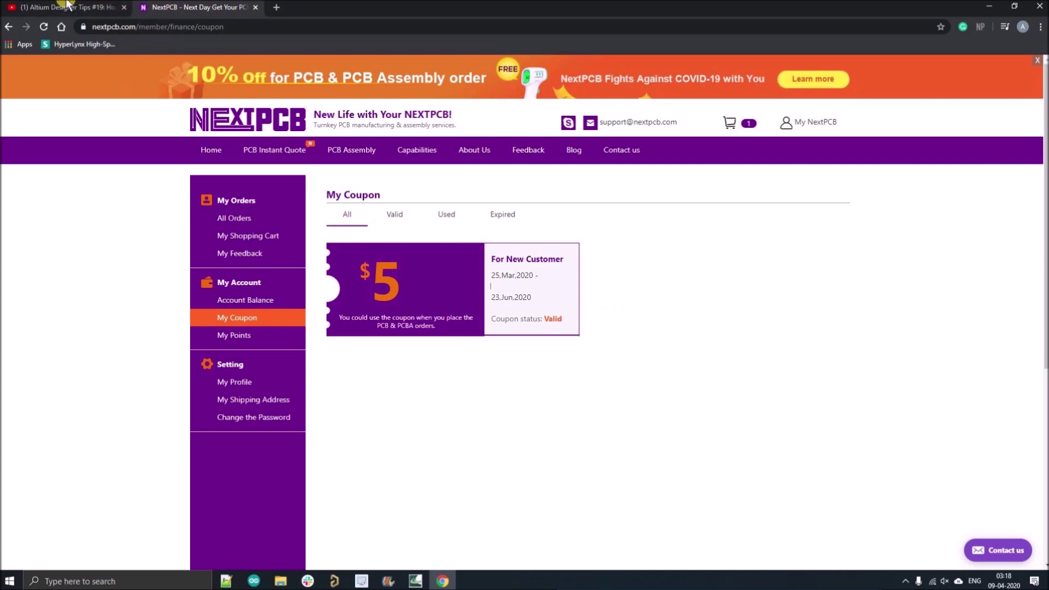
pyautogui.click(67, 6)
pyautogui.moveTo(86, 282); pyautogui.dragTo(298, 281)
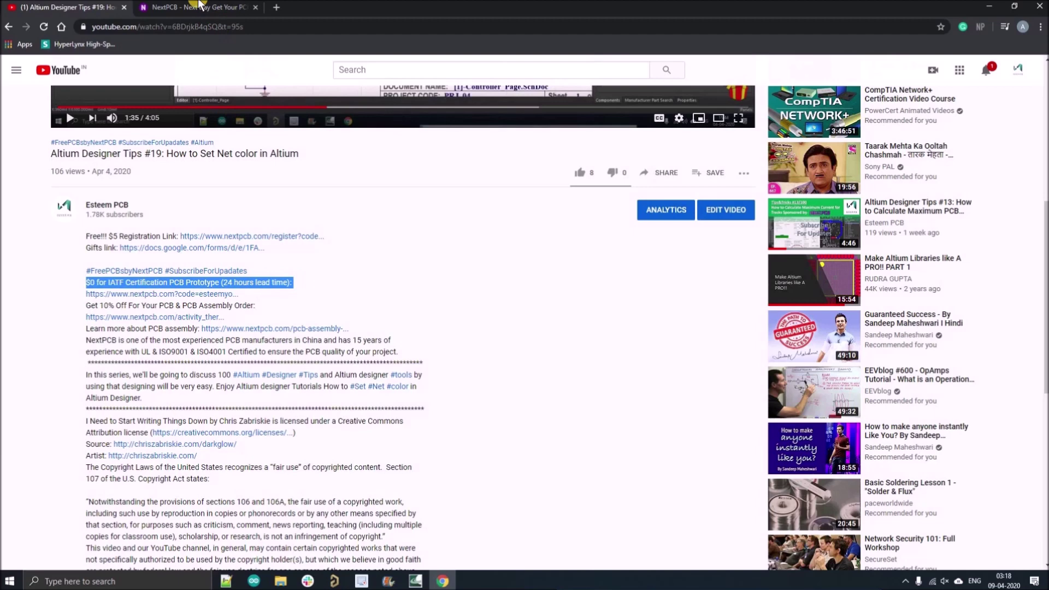
pyautogui.click(197, 7)
pyautogui.click(212, 146)
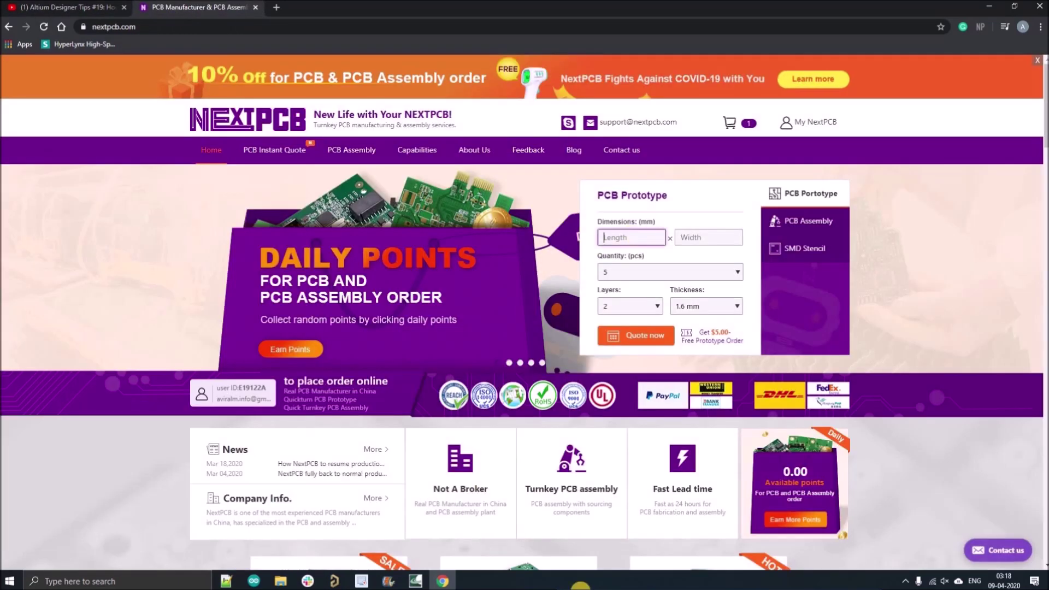
# Request an instant quote for a 22.9 × 53.4 mm board, quantity 10.
pyautogui.hotkey('alt', 'Tab')
pyautogui.hotkey('alt', 'Tab')
pyautogui.write('22.9')
pyautogui.click(705, 238)
pyautogui.write('53.4')
pyautogui.click(670, 271)
pyautogui.click(649, 293)
pyautogui.click(635, 335)
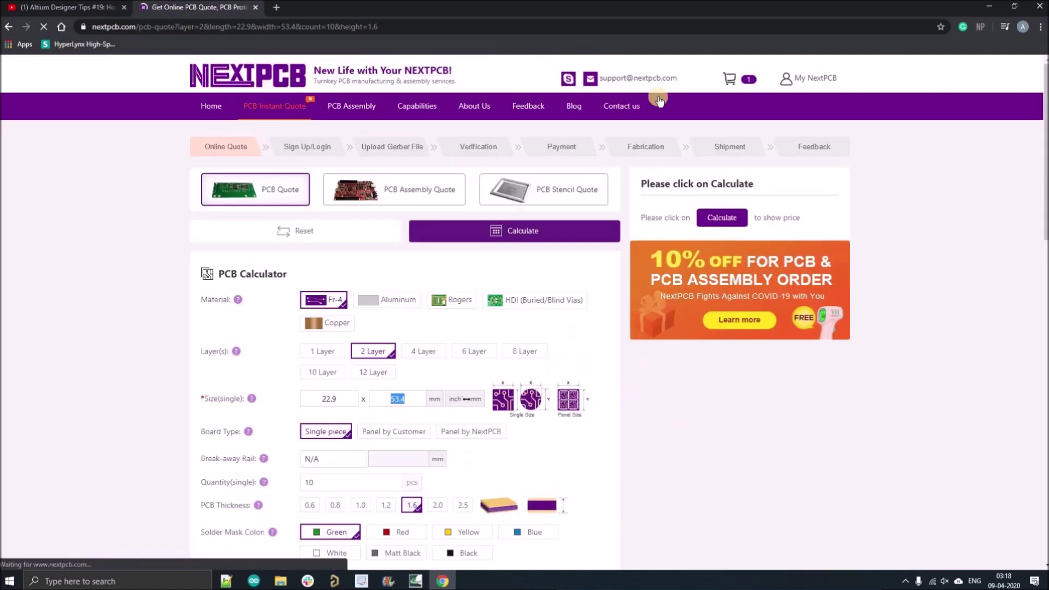
# Choose the $0 24-hour build and ship to India via China Post Airmail.
pyautogui.scroll(-8, 538, 433)
pyautogui.scroll(8, 537, 432)
pyautogui.click(652, 250)
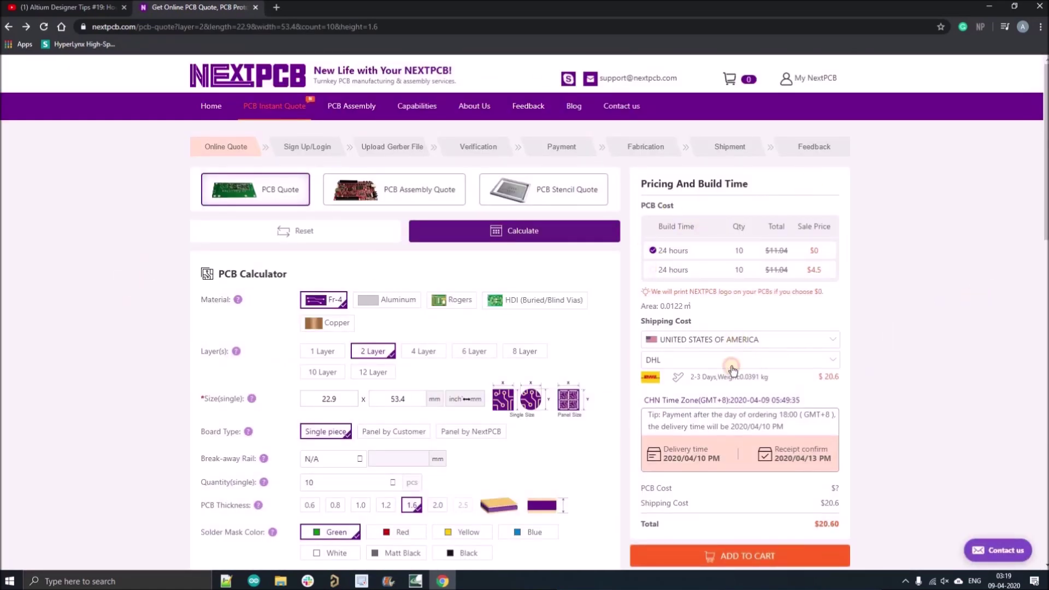
pyautogui.click(735, 339)
pyautogui.moveTo(841, 361); pyautogui.dragTo(841, 438)
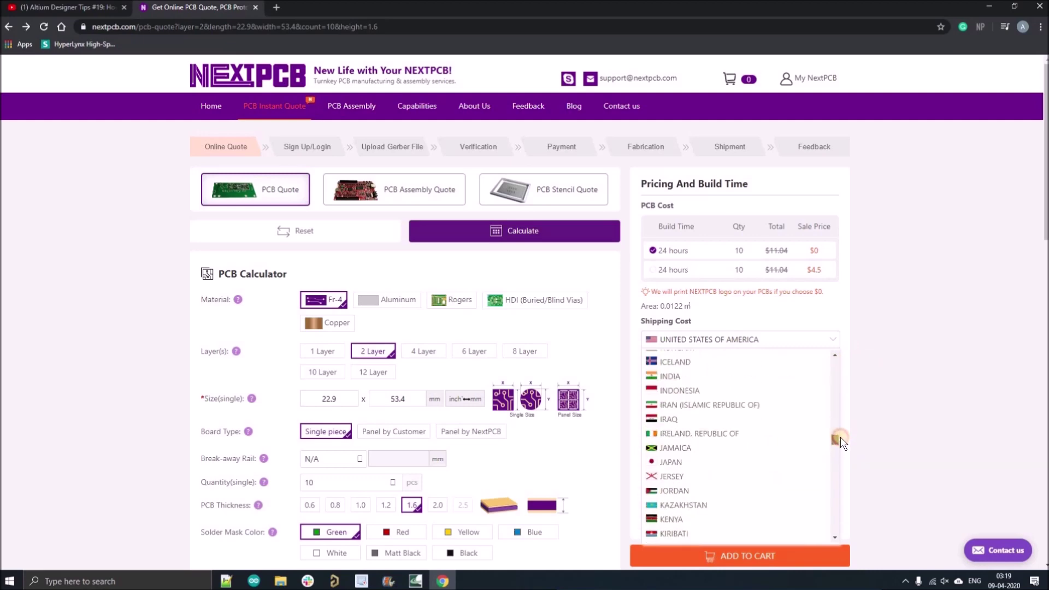
pyautogui.click(704, 416)
pyautogui.click(710, 360)
pyautogui.click(719, 375)
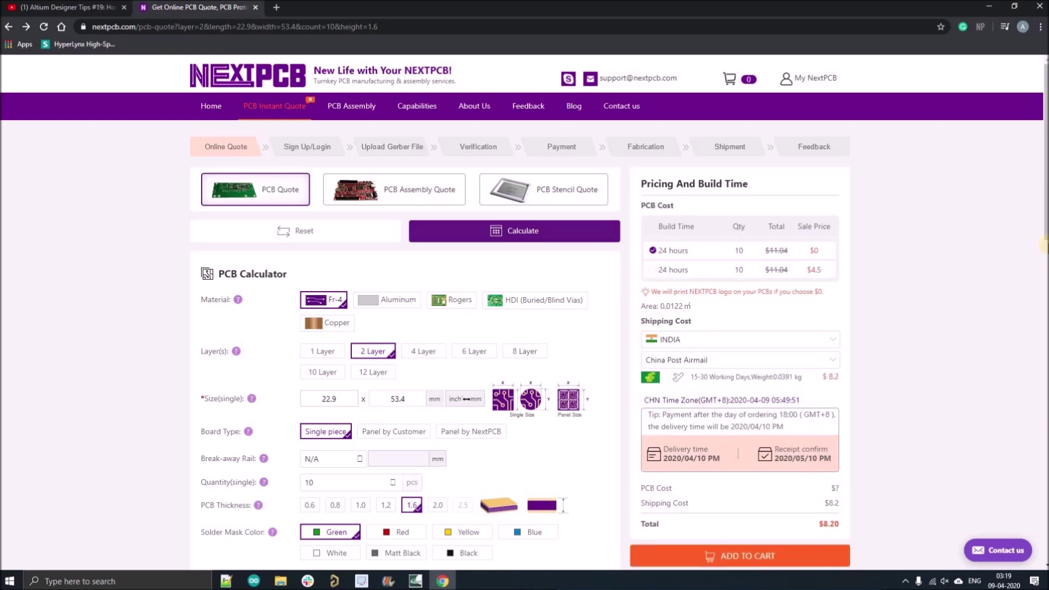
pyautogui.scroll(-5, 681, 401)
# Add the boards to the cart without PCB assembly and upload the STM_BLUEPILL-Plated zip.
pyautogui.click(739, 439)
pyautogui.tripleClick(597, 302)
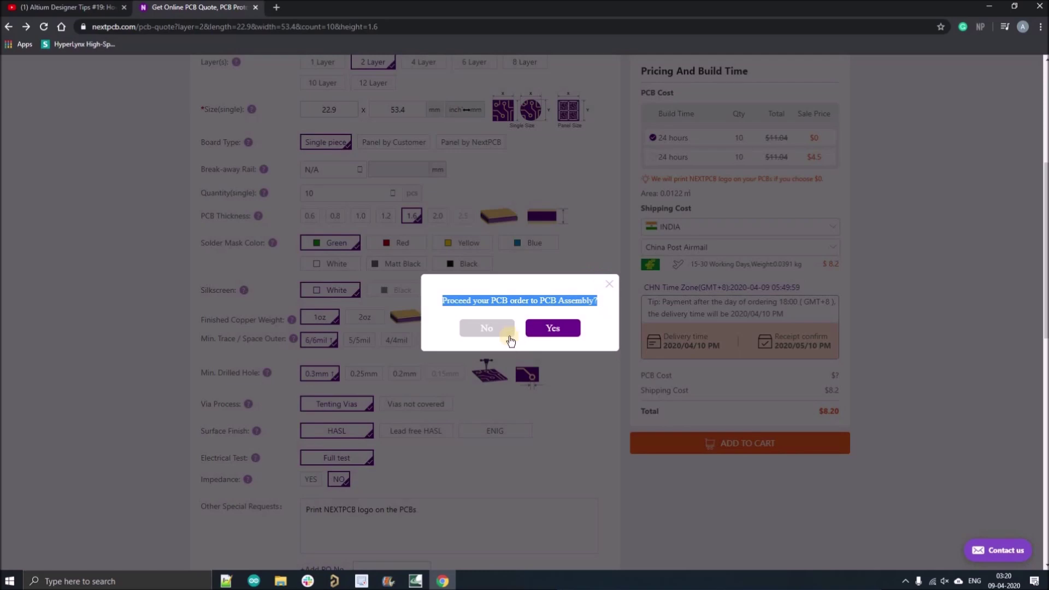
pyautogui.click(492, 329)
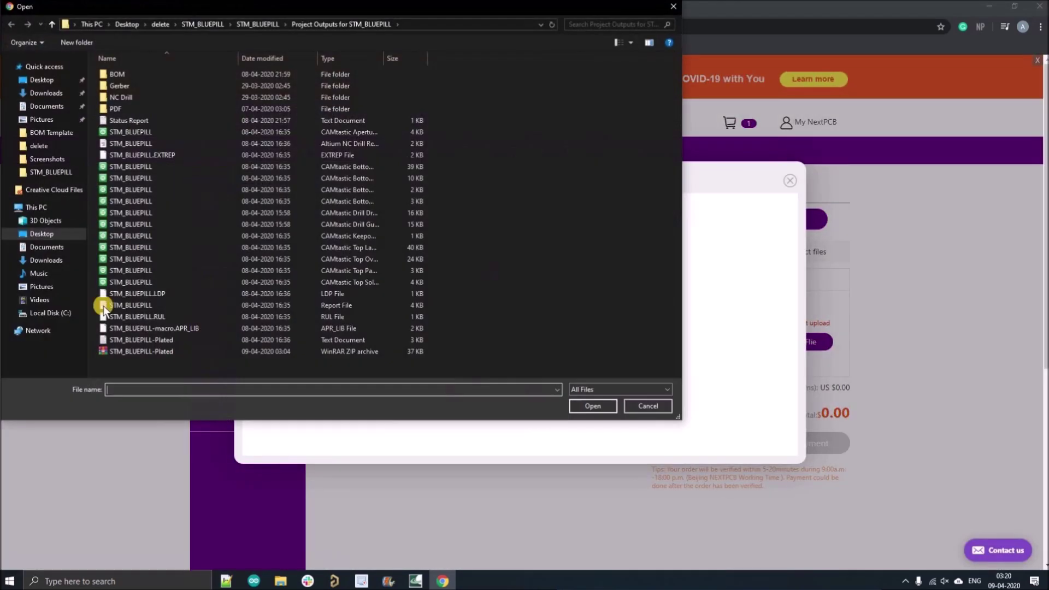
pyautogui.click(141, 351)
pyautogui.click(593, 406)
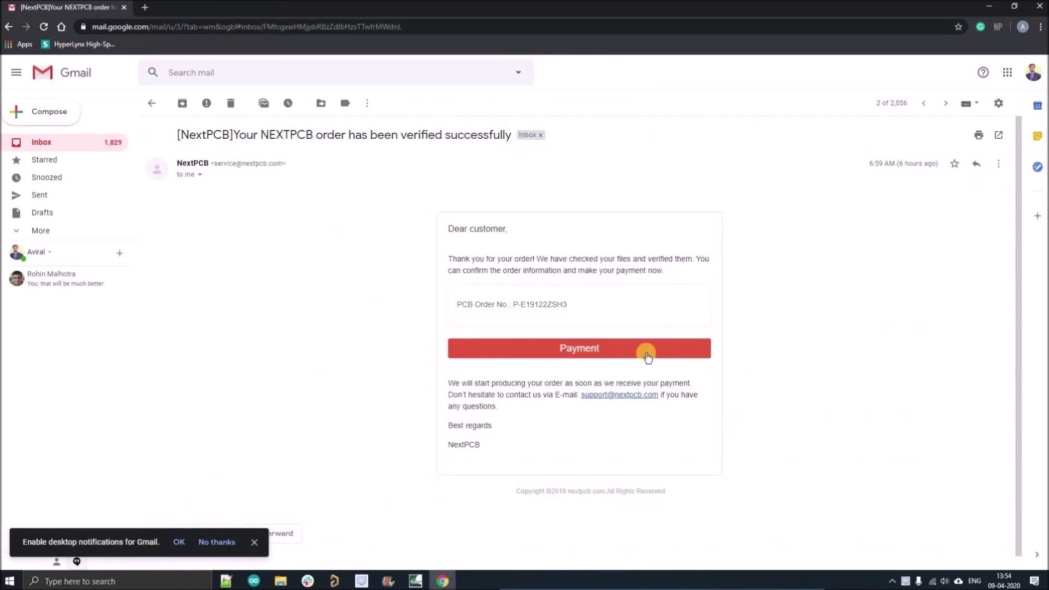
pyautogui.click(646, 354)
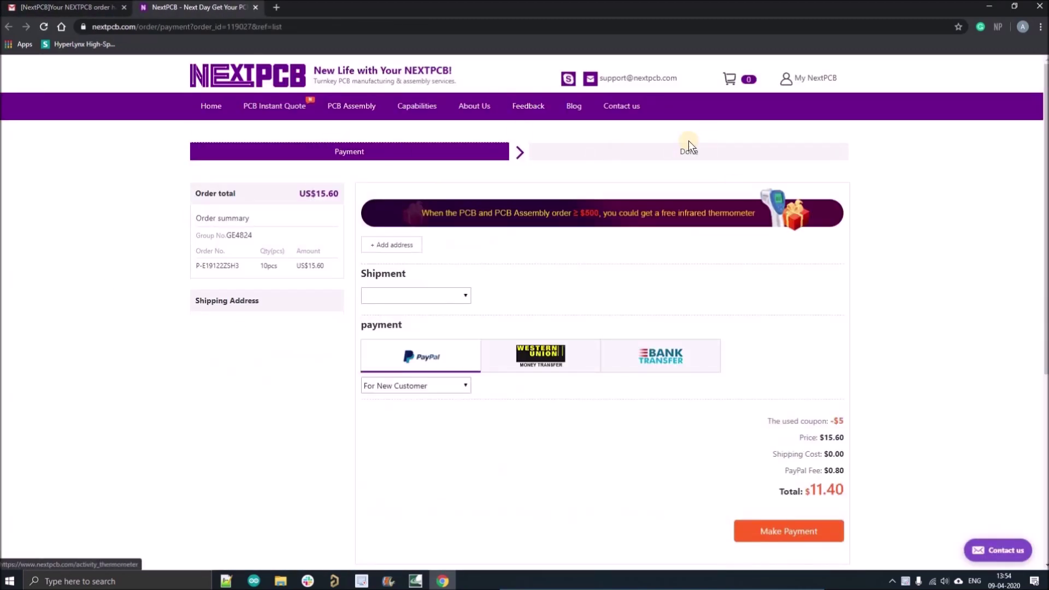
pyautogui.click(391, 246)
pyautogui.click(792, 191)
pyautogui.moveTo(820, 411); pyautogui.dragTo(851, 493)
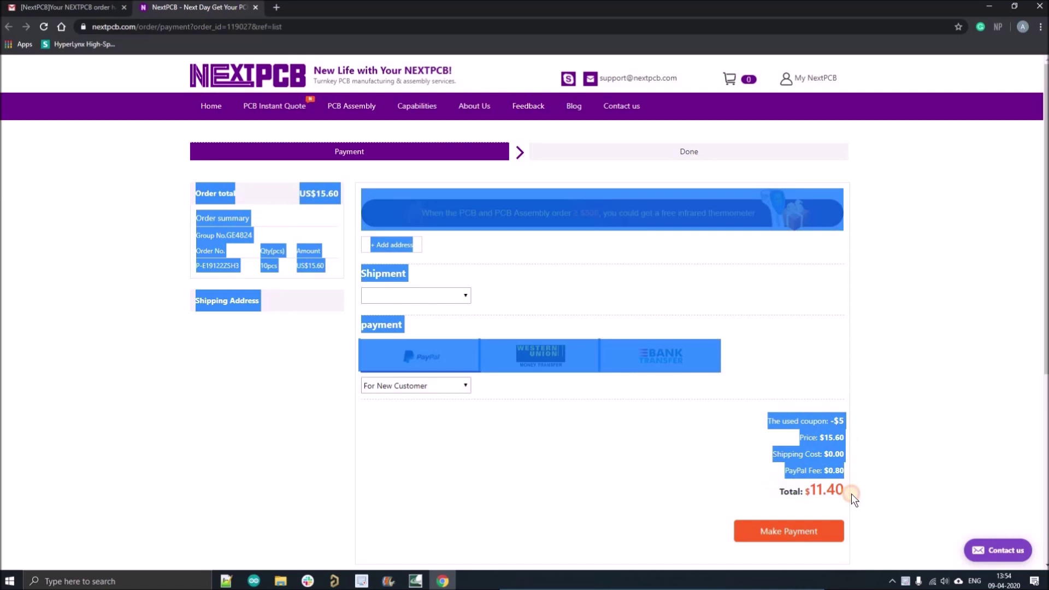
pyautogui.click(212, 298)
pyautogui.moveTo(212, 298); pyautogui.dragTo(194, 268)
pyautogui.click(311, 359)
pyautogui.click(217, 108)
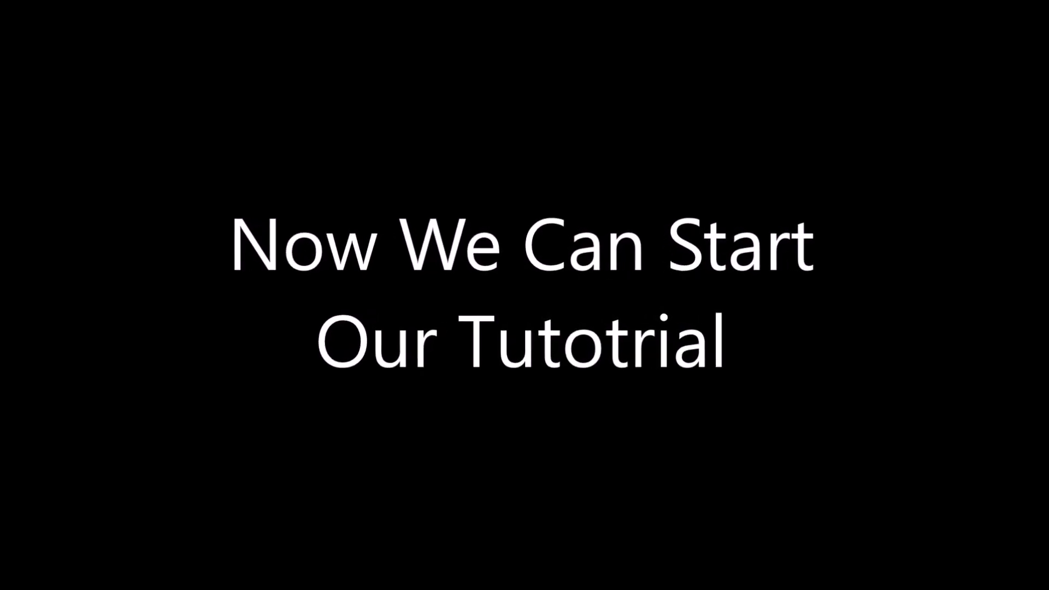
# Close the open dialog and bring up the PCB Rules and Constraints Editor.
pyautogui.click(697, 455)
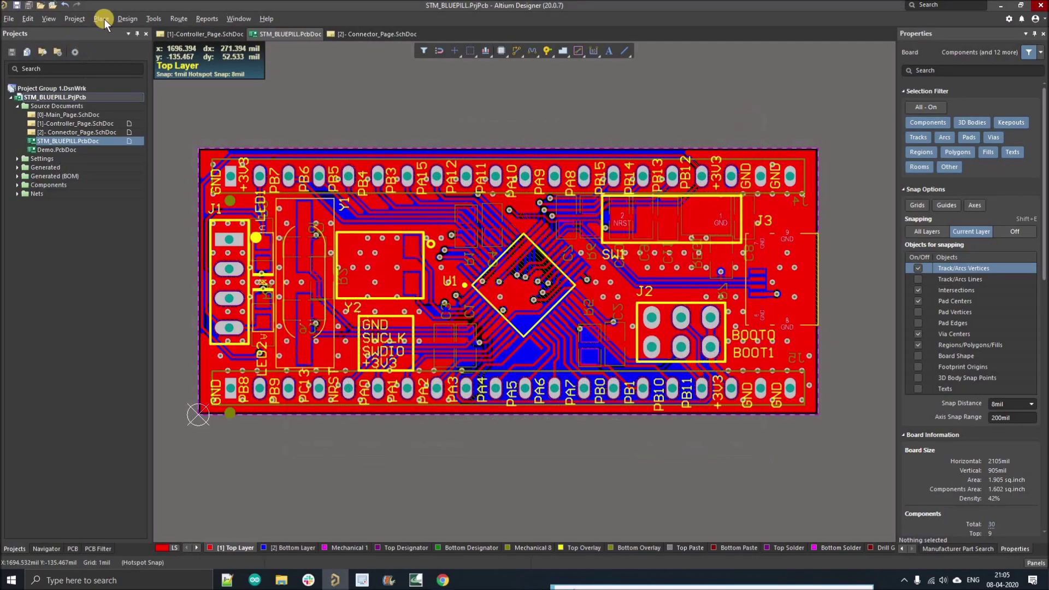
pyautogui.click(123, 18)
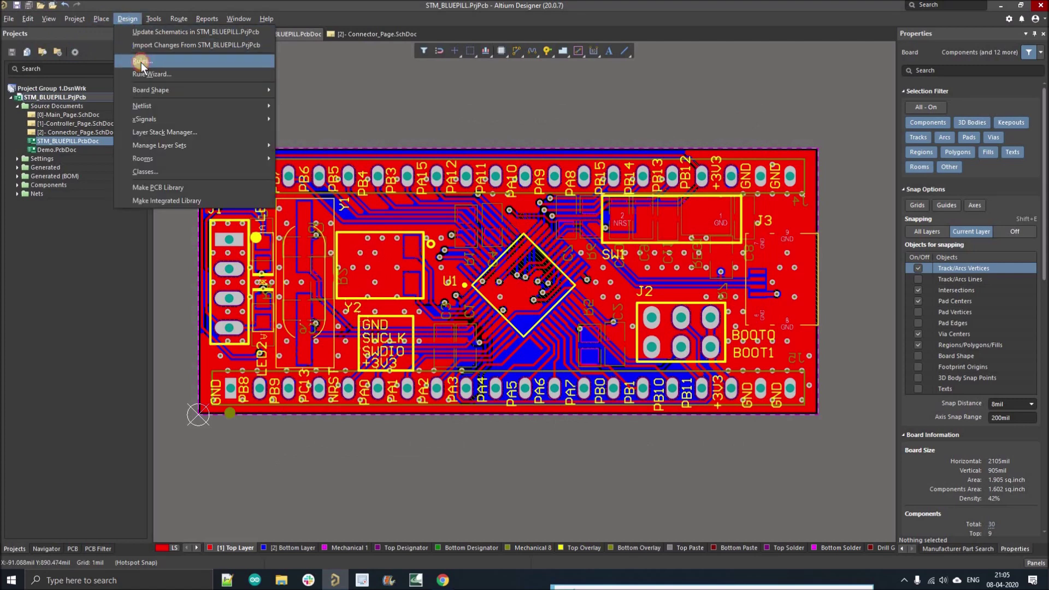
pyautogui.click(141, 63)
# Import Rules from the Design Rules tree with all rule types selected.
pyautogui.rightClick(317, 149)
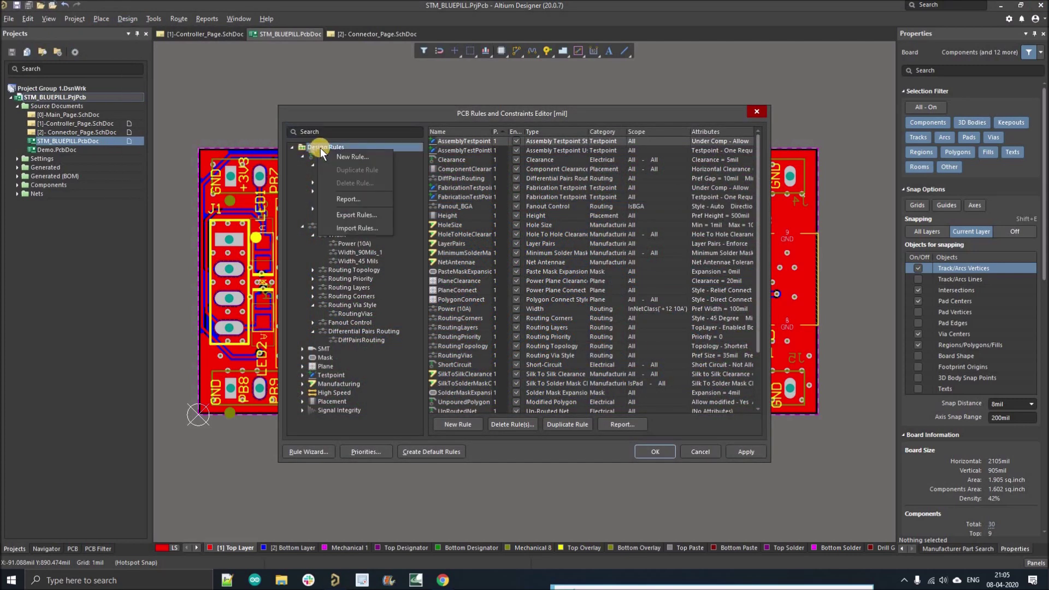
pyautogui.click(341, 229)
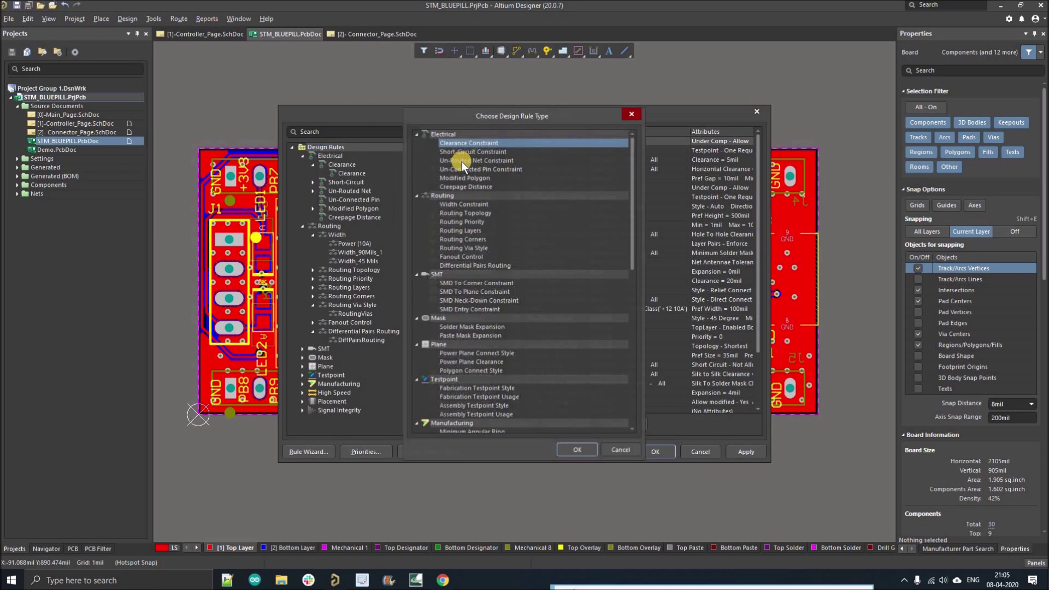
pyautogui.scroll(-5, 497, 371)
pyautogui.scroll(5, 499, 388)
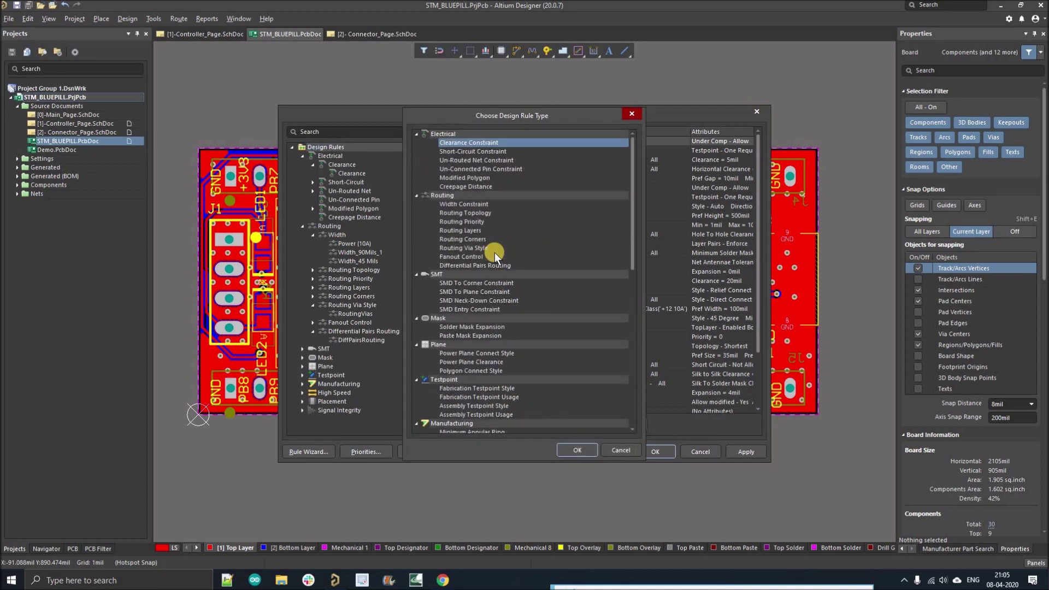
pyautogui.hotkey('ctrl', 'a')
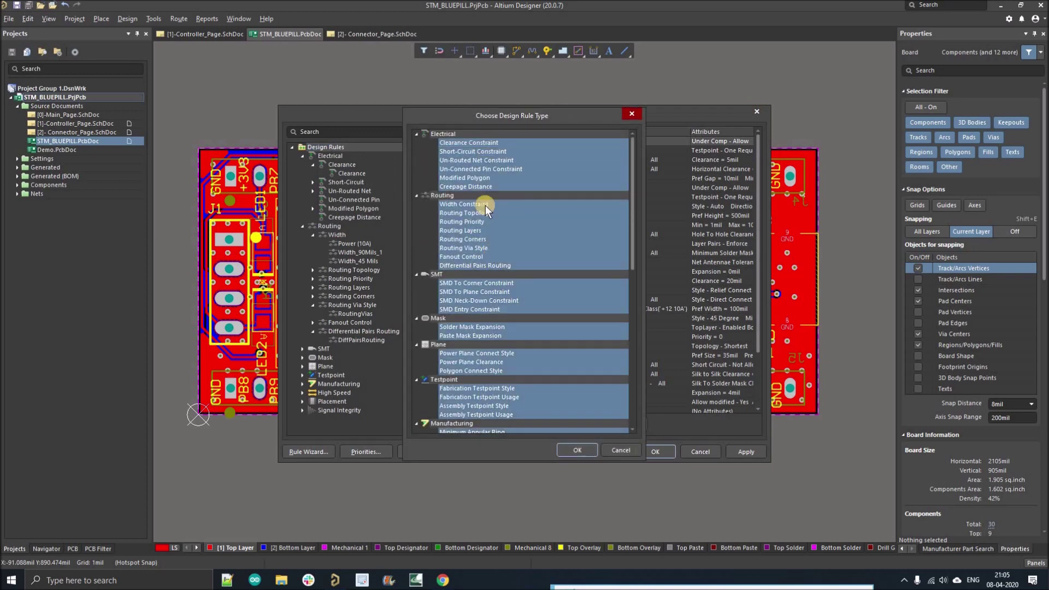
pyautogui.scroll(-5, 497, 329)
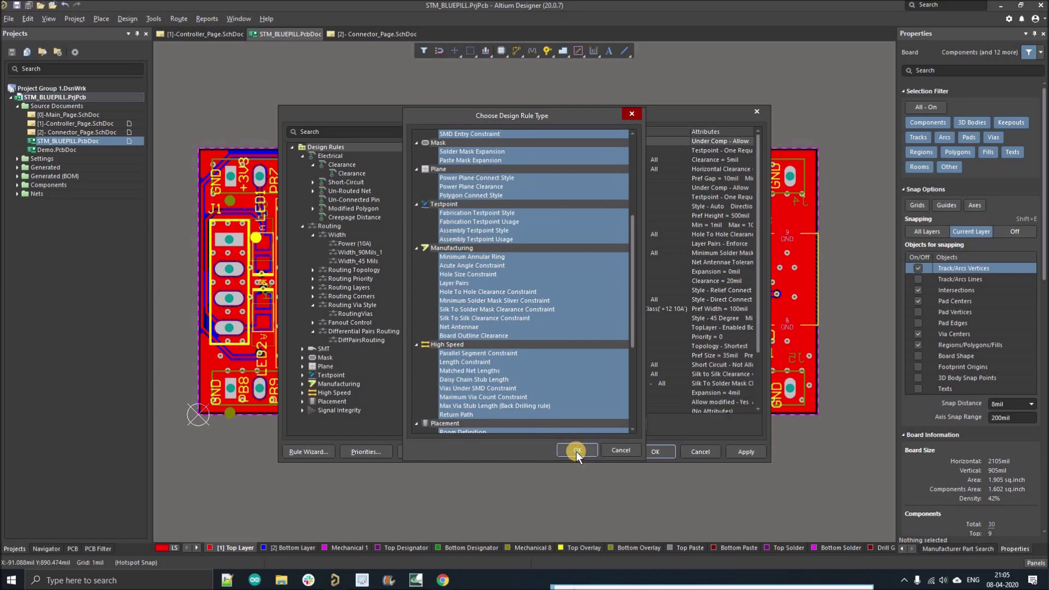
pyautogui.click(576, 451)
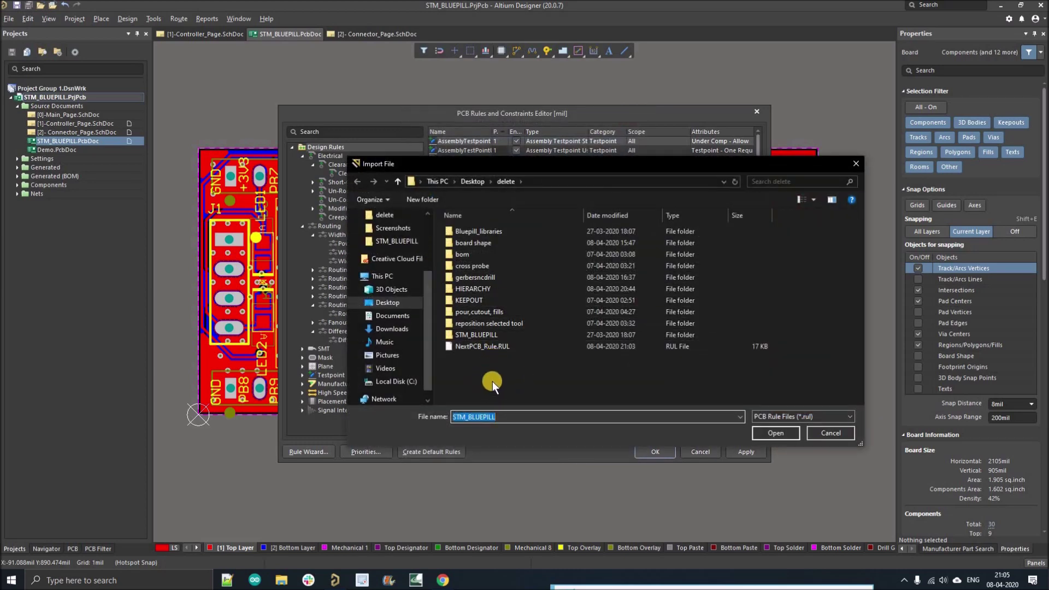
# Select NextPCB_Rule.RUL in the Import File dialog and confirm it.
pyautogui.click(474, 354)
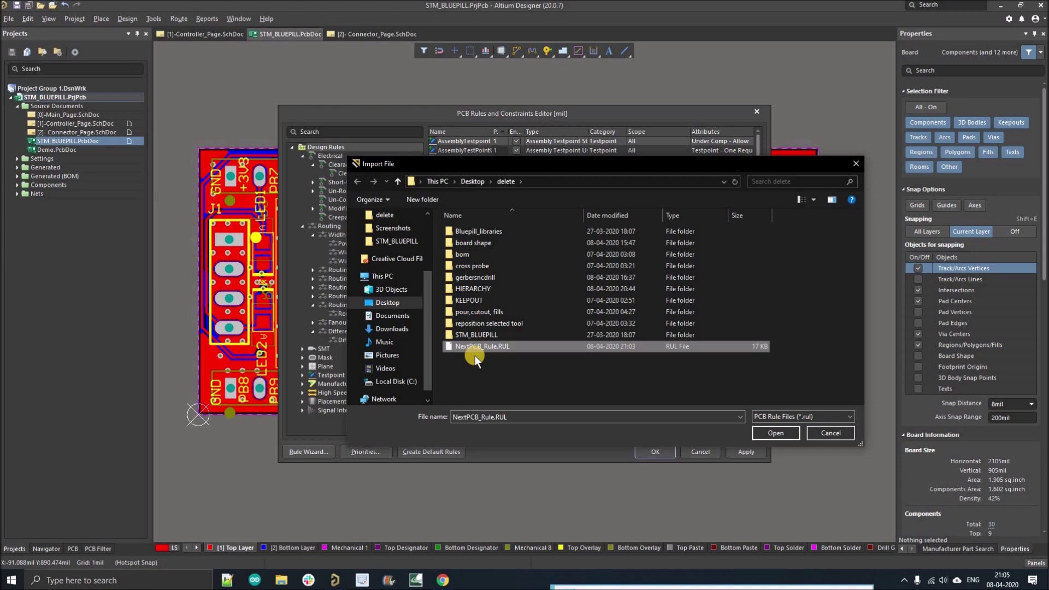
pyautogui.click(758, 435)
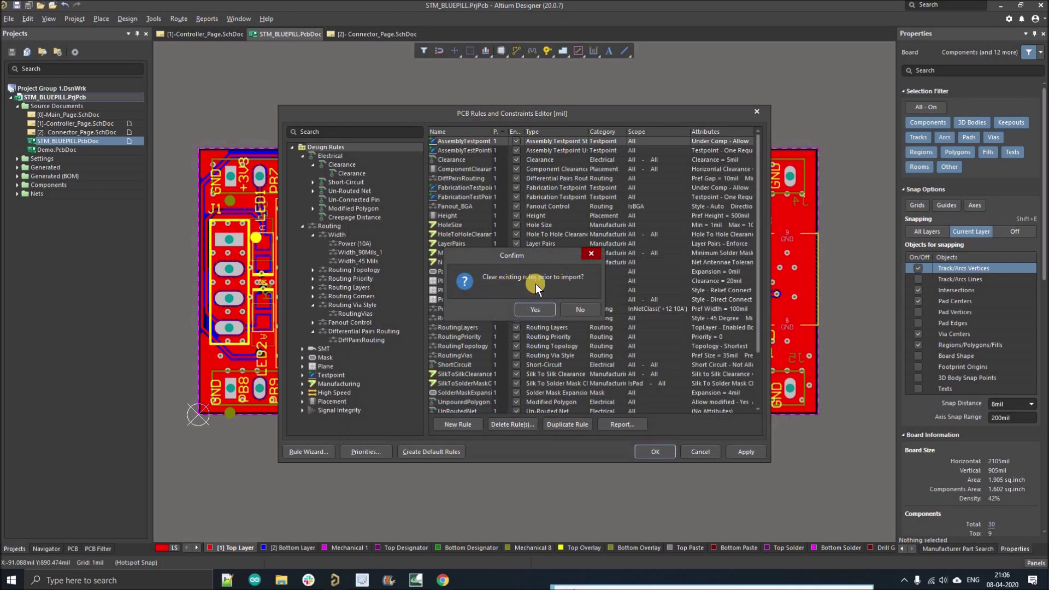
# Clear existing rules, review the imported Electrical and Routing rules, then apply and close.
pyautogui.click(538, 308)
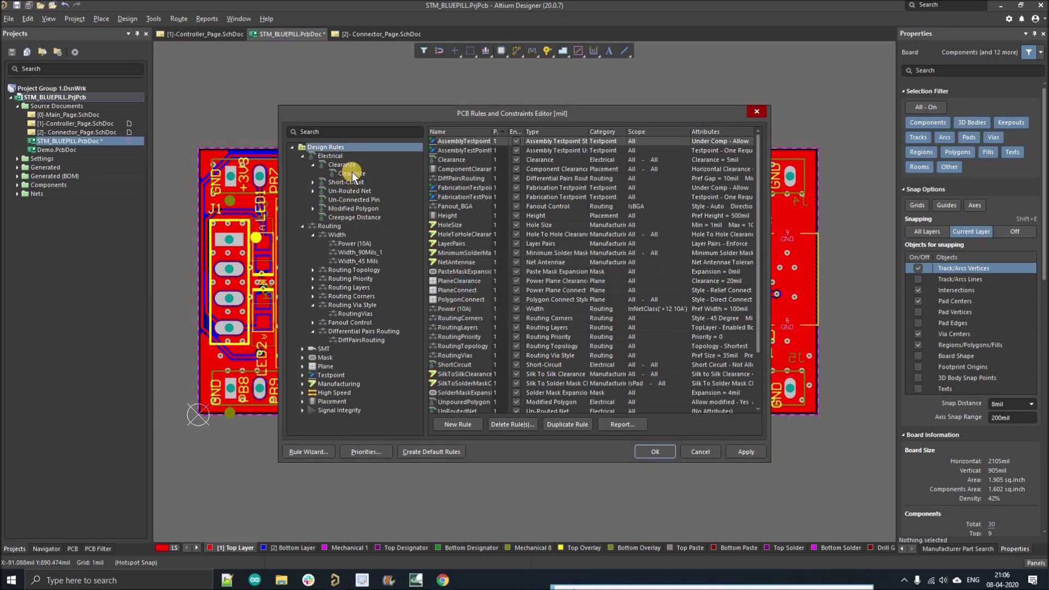
pyautogui.click(325, 155)
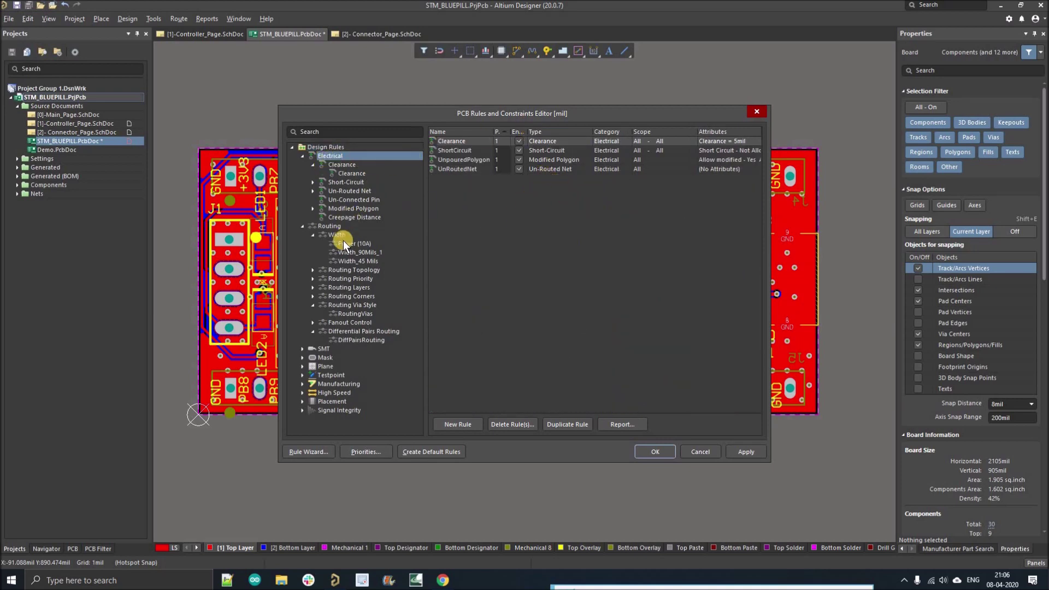
pyautogui.click(328, 225)
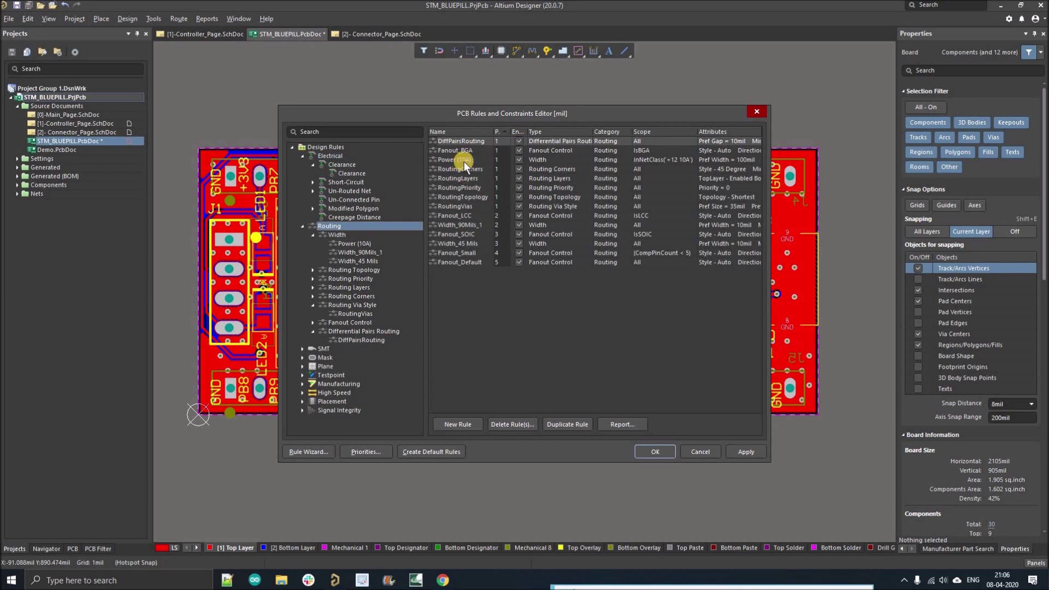
pyautogui.click(335, 270)
pyautogui.click(349, 331)
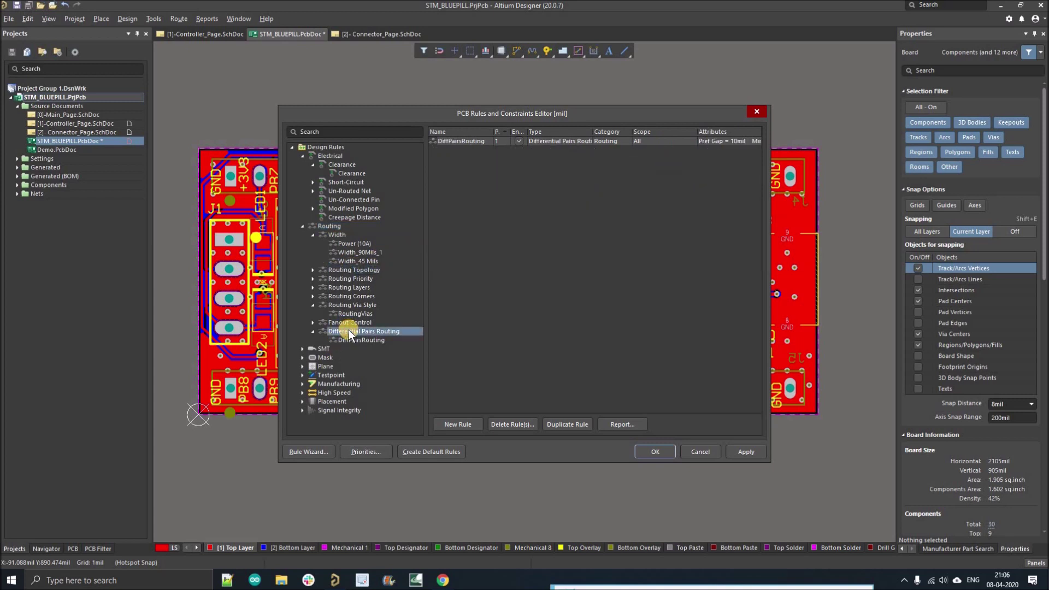
pyautogui.click(348, 314)
pyautogui.click(328, 154)
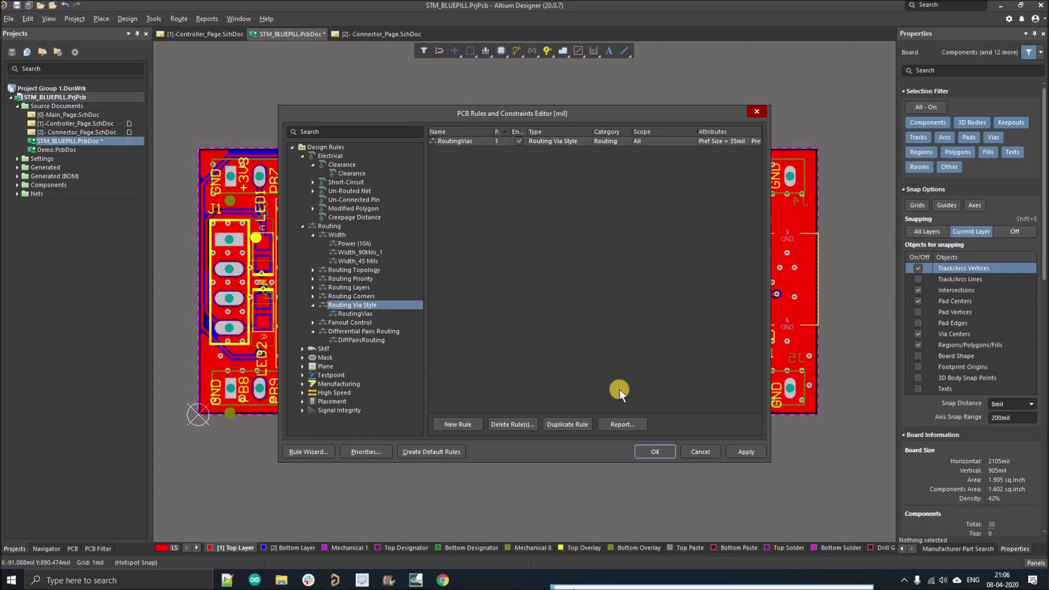
pyautogui.click(738, 451)
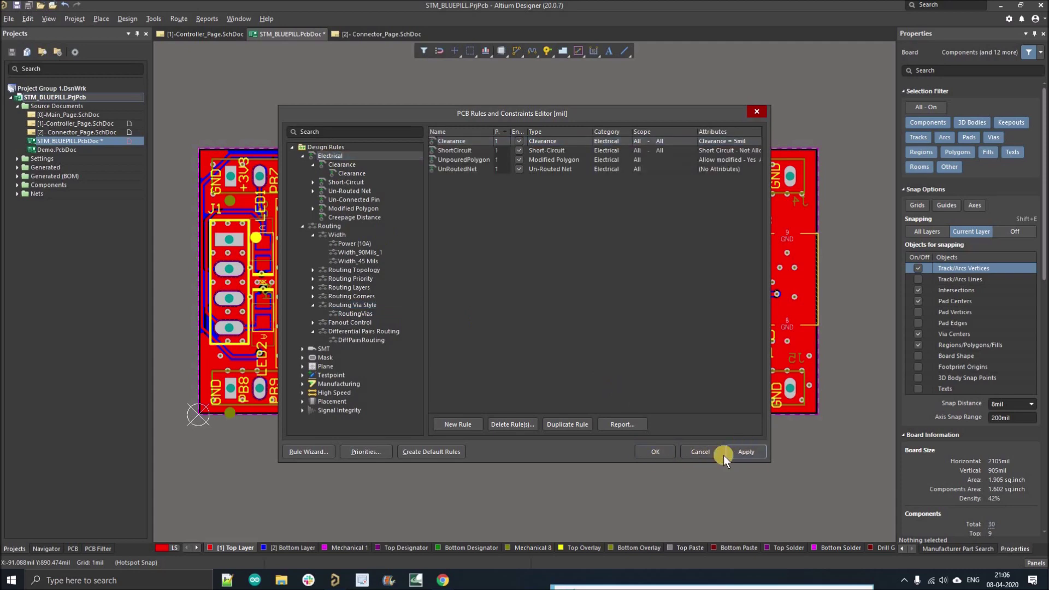
pyautogui.click(661, 449)
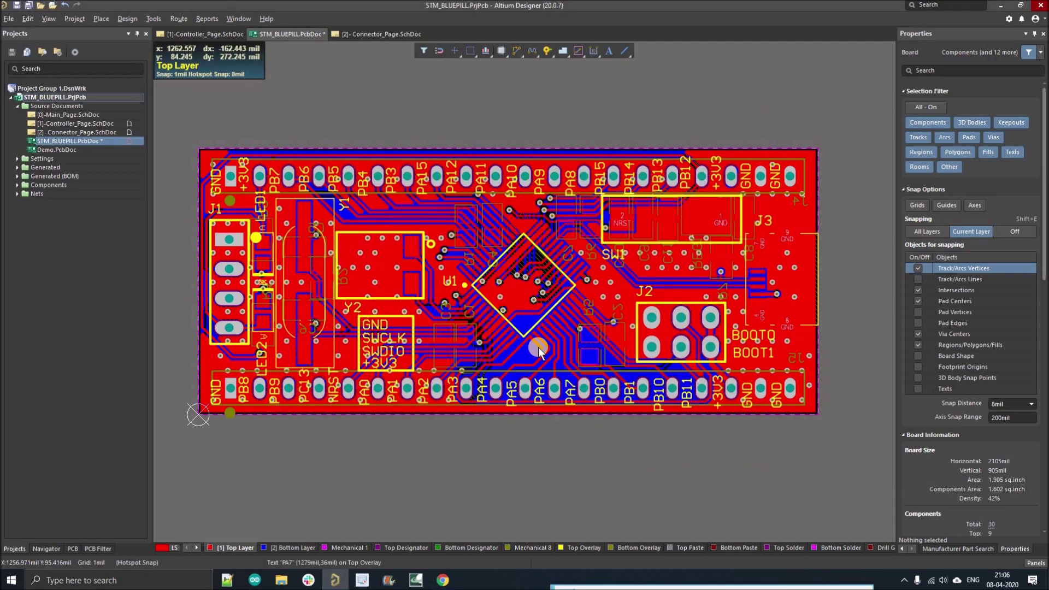
pyautogui.keyDown('ctrl'); pyautogui.scroll(-1, 538, 350); pyautogui.keyUp('ctrl')
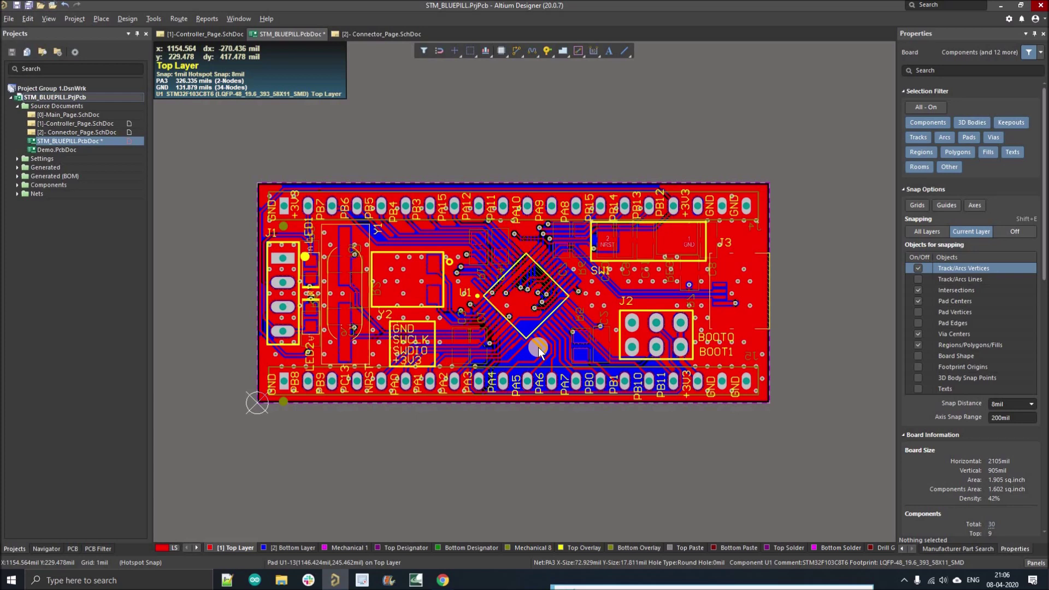
pyautogui.keyDown('ctrl'); pyautogui.scroll(3, 538, 350); pyautogui.keyUp('ctrl')
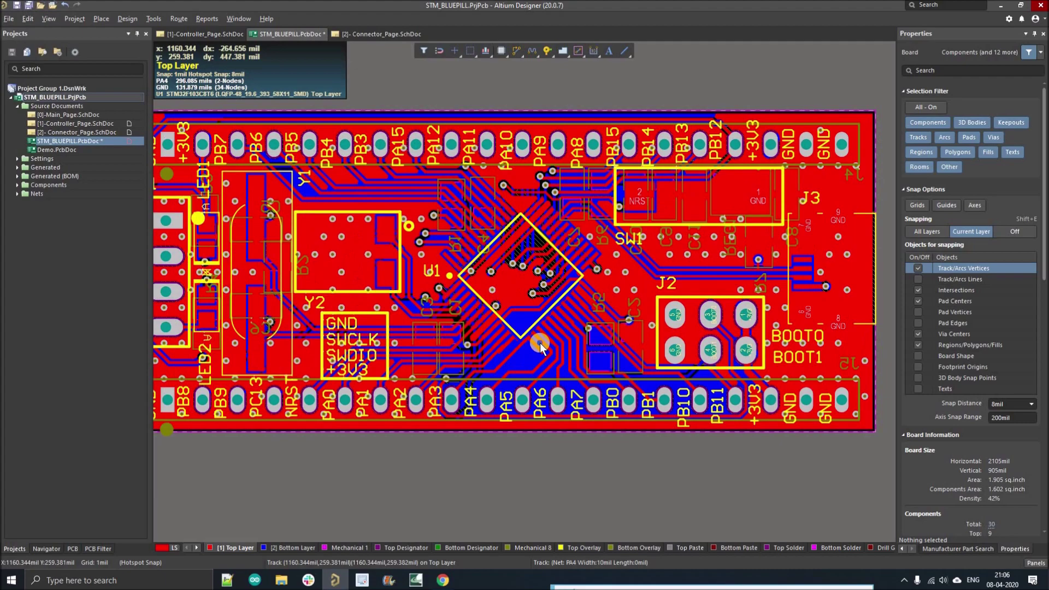